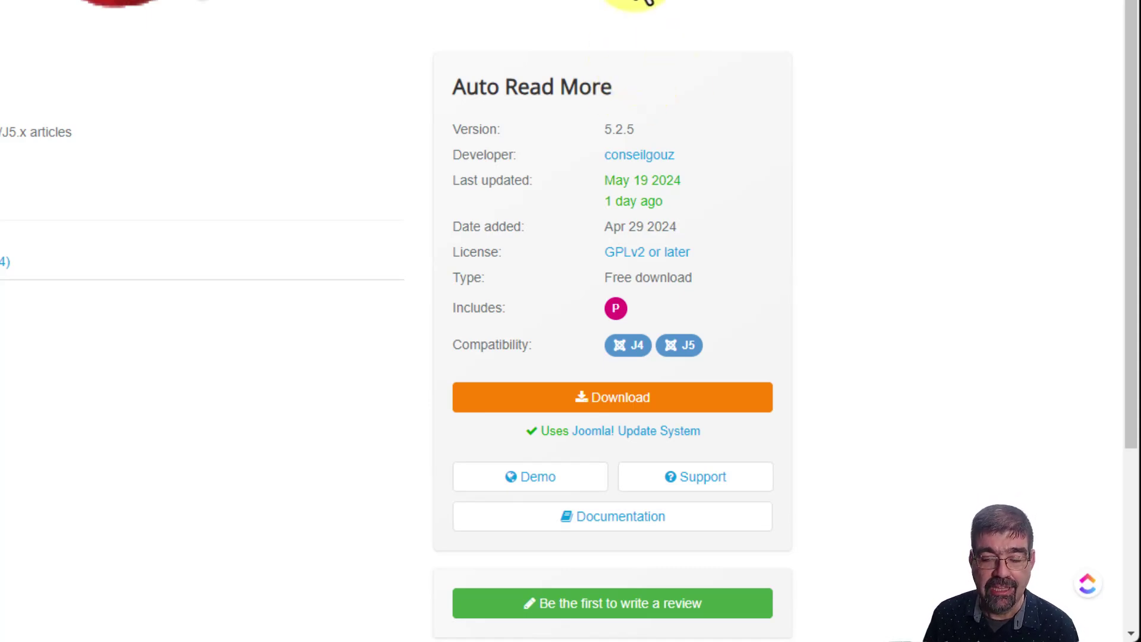
Scroll the Auto Read More 5.2.5 listing down to its Download button
{"action": "scroll", "coordinate": [570, 321], "scroll_direction": "down", "scroll_amount": 5}
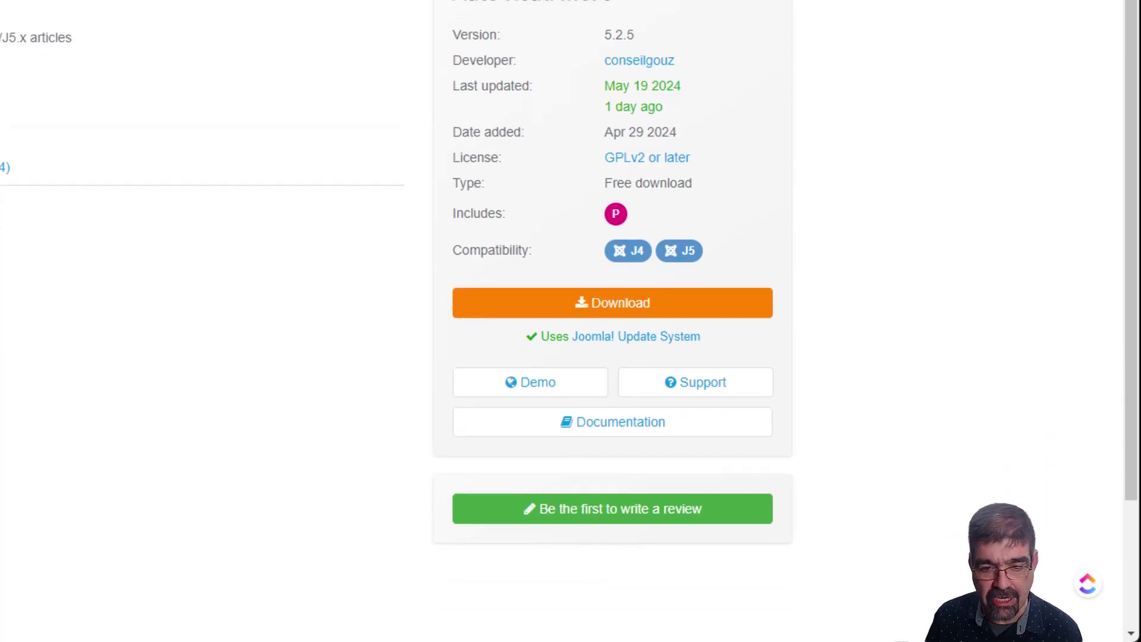
Download the AutoReadMore-J4-5.2.5 zip and install it through System > Install Extensions
{"action": "left_click", "coordinate": [585, 114]}
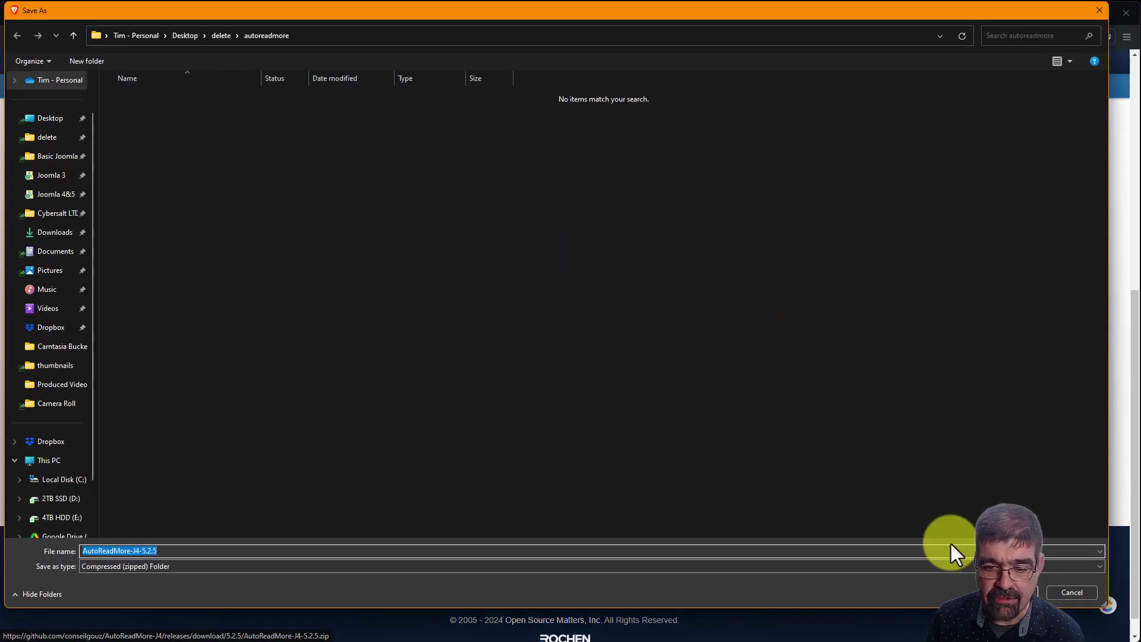
{"action": "left_click", "coordinate": [1016, 592]}
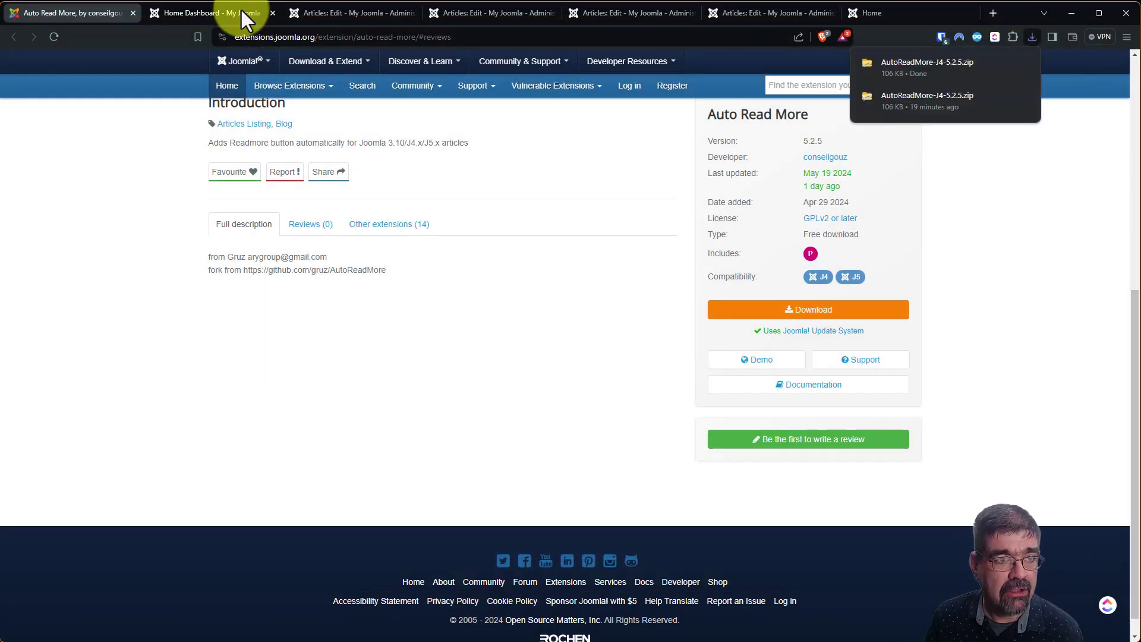
{"action": "left_click", "coordinate": [187, 14]}
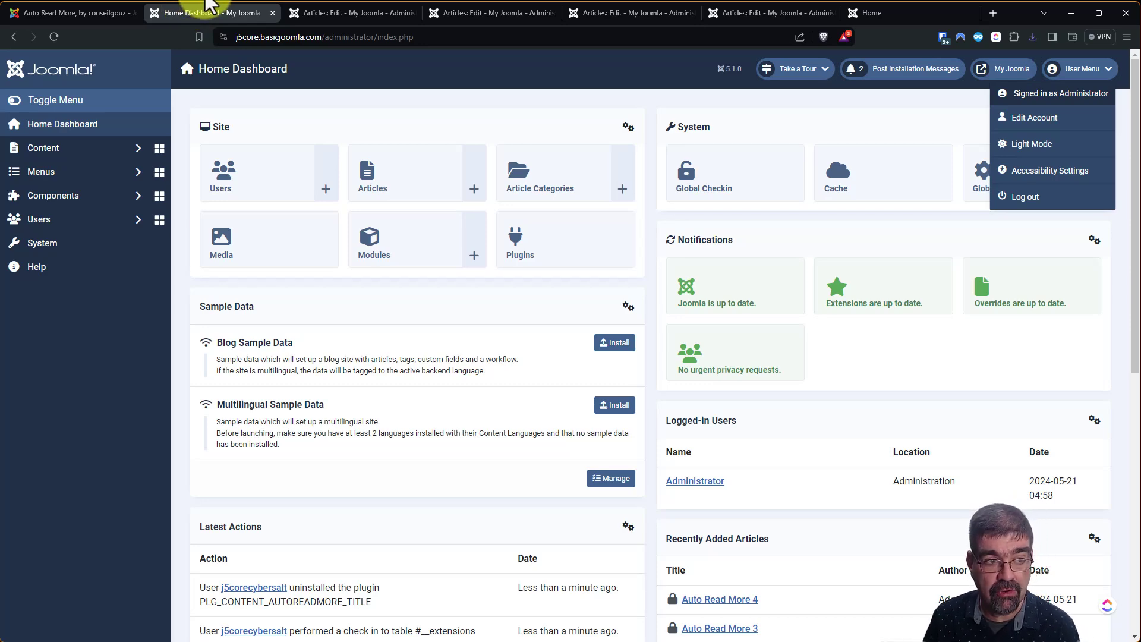
{"action": "left_click", "coordinate": [40, 243]}
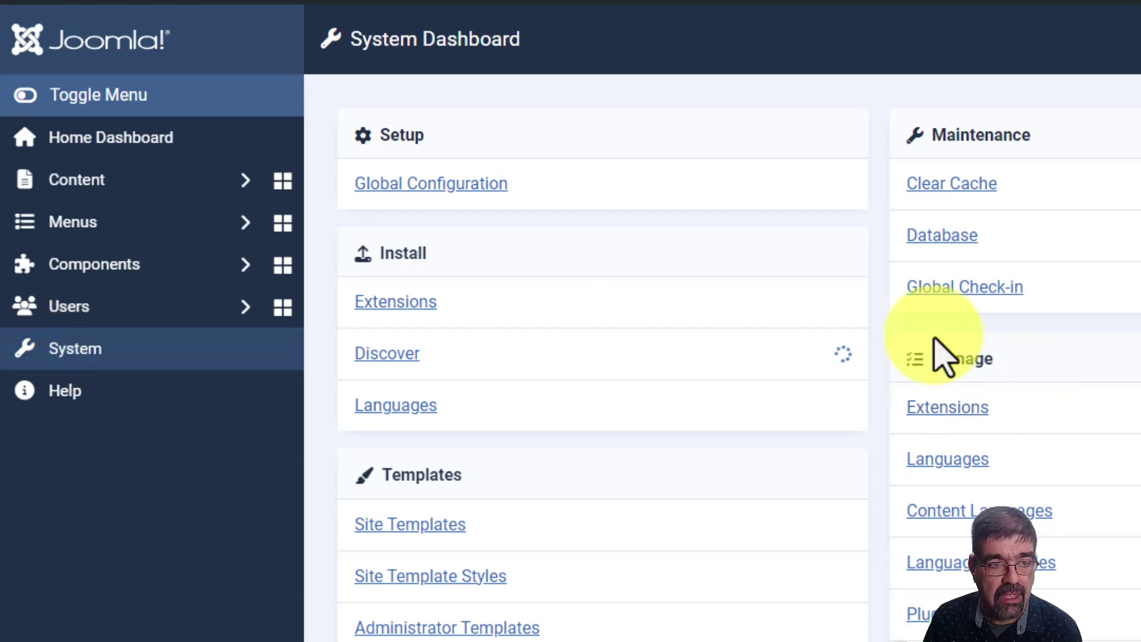
{"action": "left_click", "coordinate": [393, 305]}
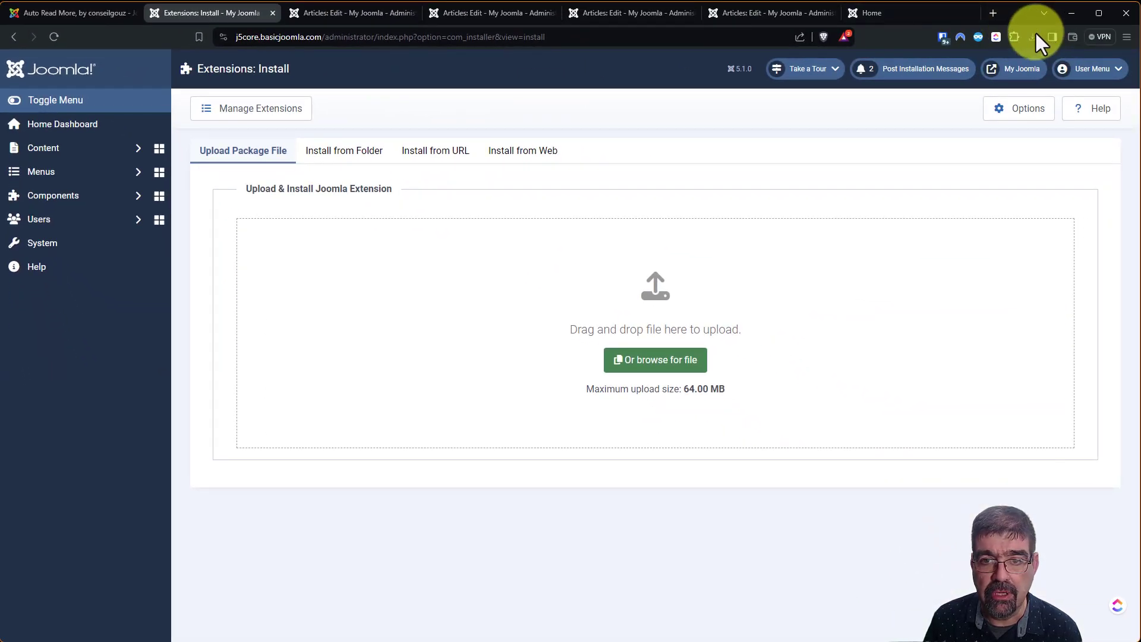
{"action": "left_click", "coordinate": [1034, 33]}
{"action": "left_click_drag", "start_coordinate": [961, 86], "coordinate": [630, 319]}
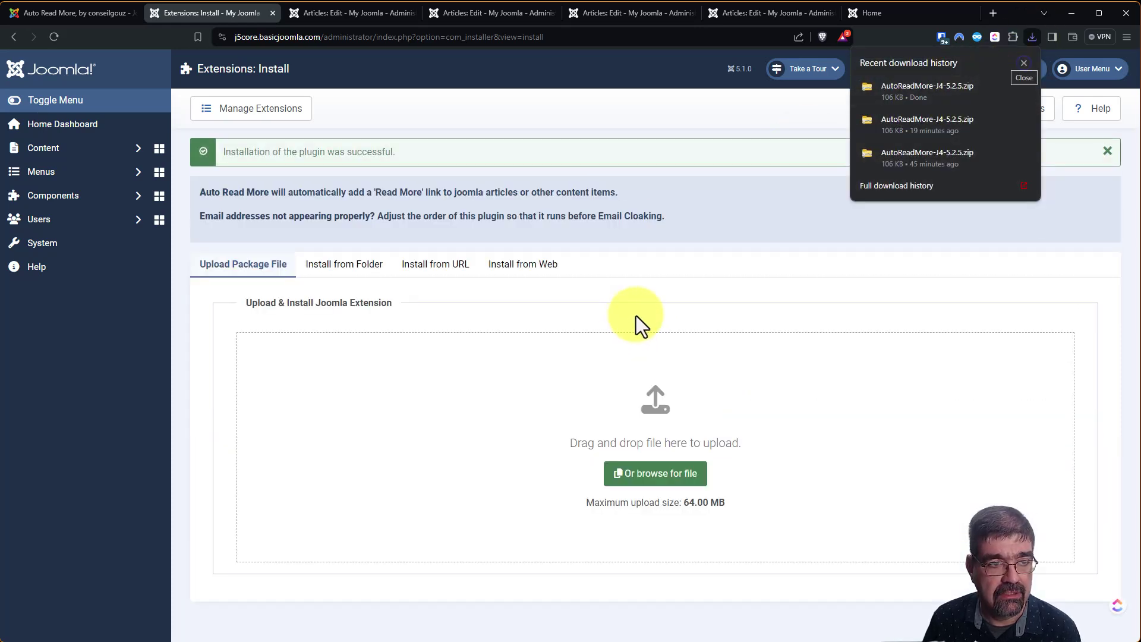
Open the Content - Auto Read More plugin from System > Plugins
{"action": "left_click", "coordinate": [62, 245]}
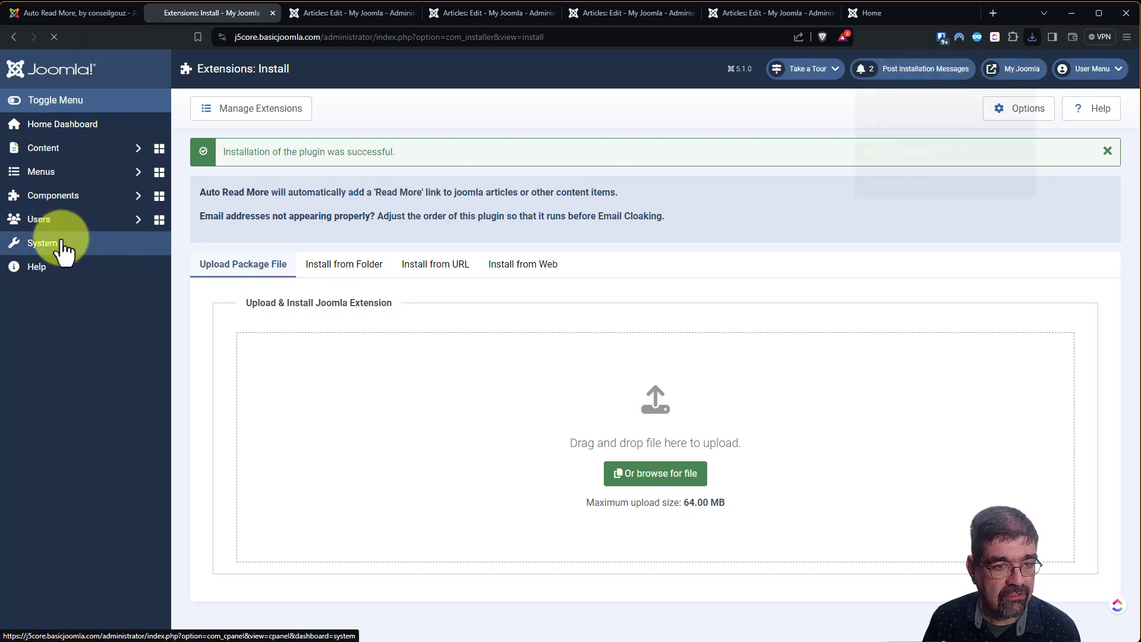
{"action": "left_click", "coordinate": [538, 398]}
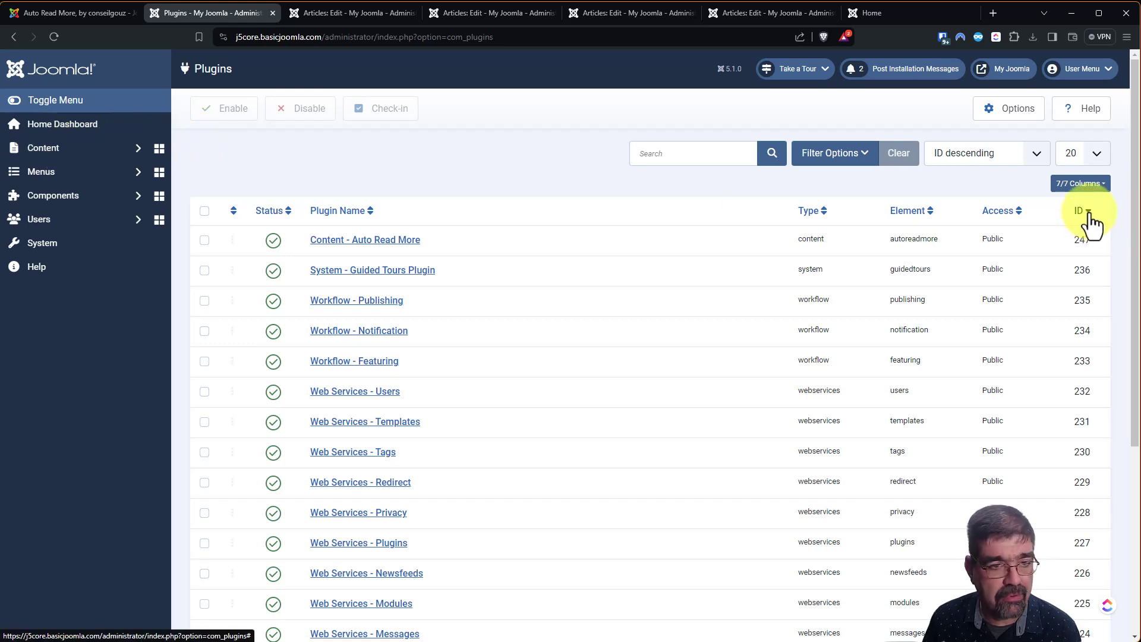
{"action": "left_click", "coordinate": [406, 247]}
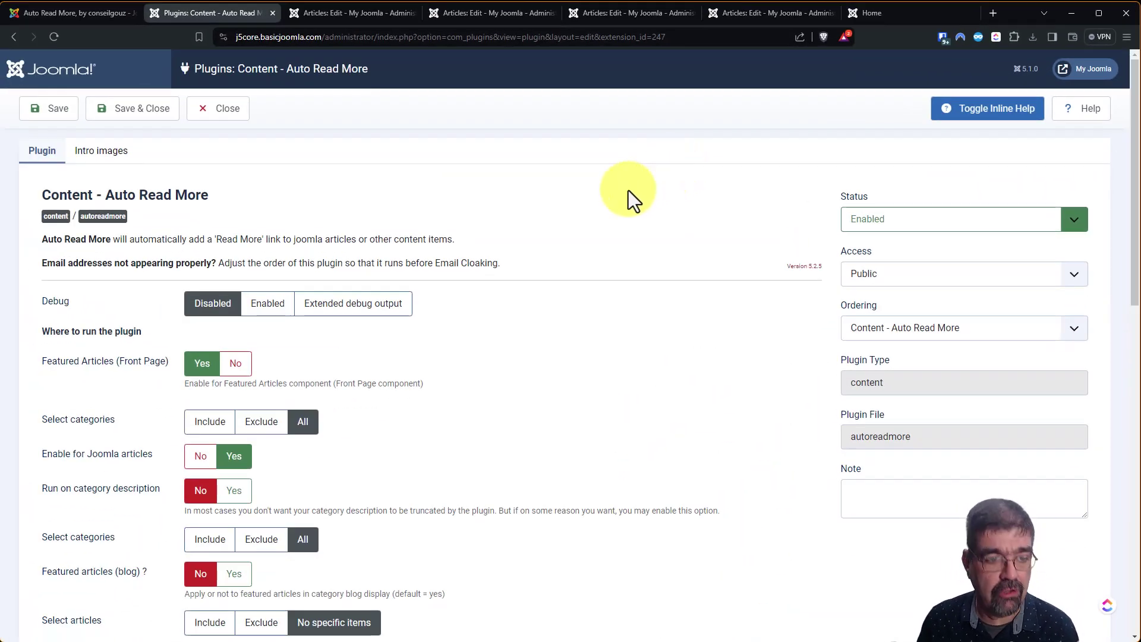
Scroll through the plugin's options down to the Readmore break and button settings
{"action": "scroll", "coordinate": [603, 199], "scroll_direction": "down", "scroll_amount": 2}
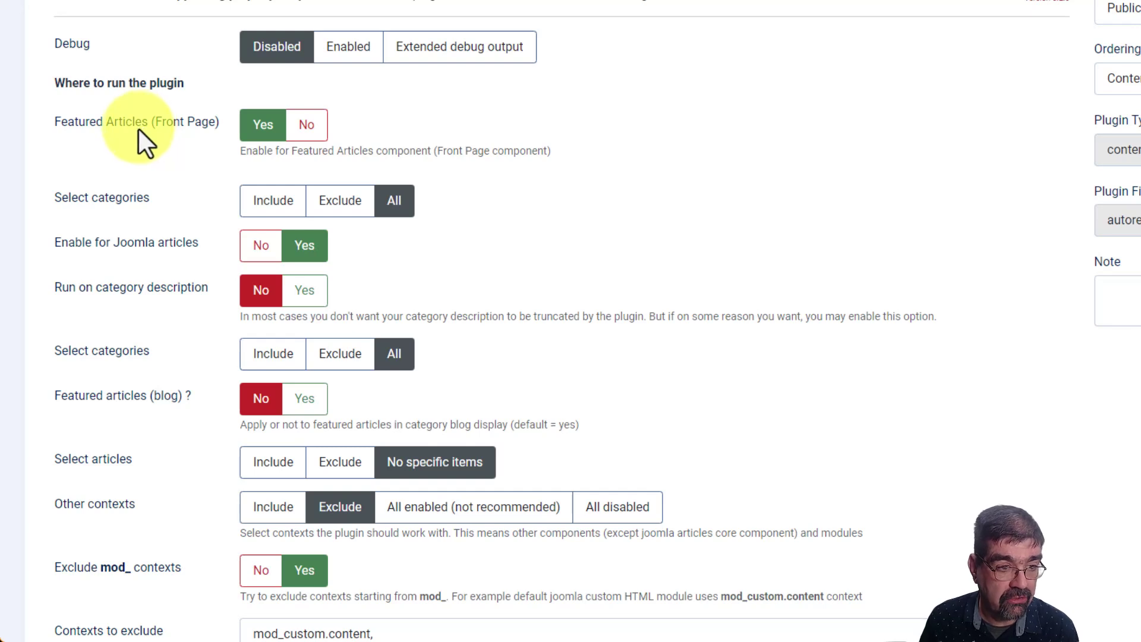
{"action": "scroll", "coordinate": [905, 168], "scroll_direction": "down", "scroll_amount": 3}
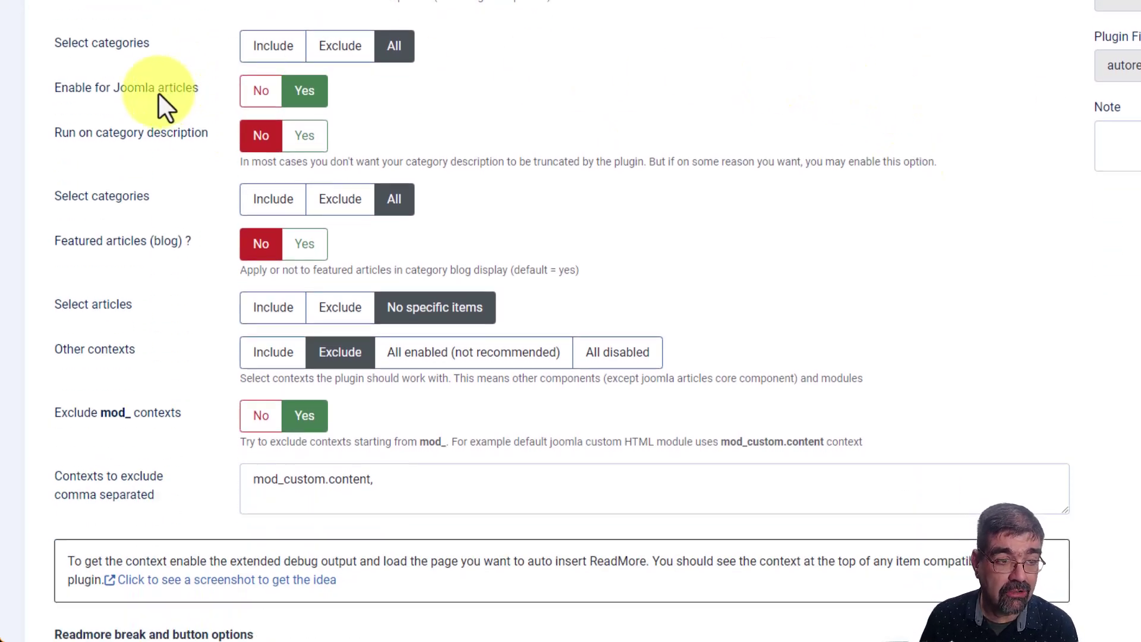
{"action": "scroll", "coordinate": [158, 94], "scroll_direction": "down", "scroll_amount": 3}
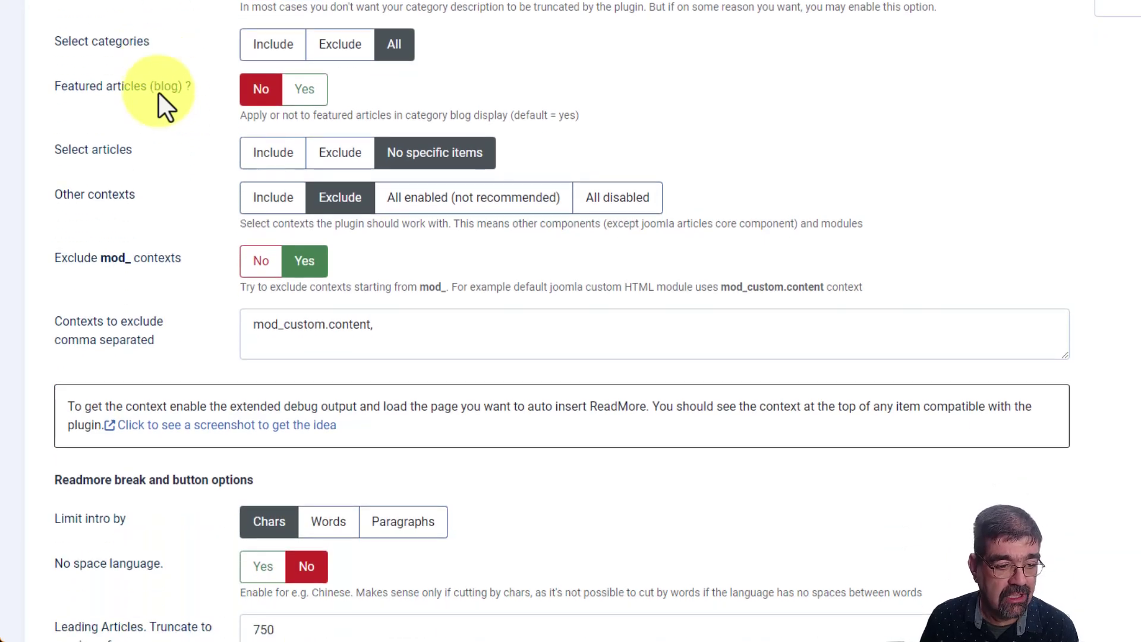
{"action": "scroll", "coordinate": [159, 93], "scroll_direction": "down", "scroll_amount": 3}
{"action": "scroll", "coordinate": [158, 93], "scroll_direction": "down", "scroll_amount": 6}
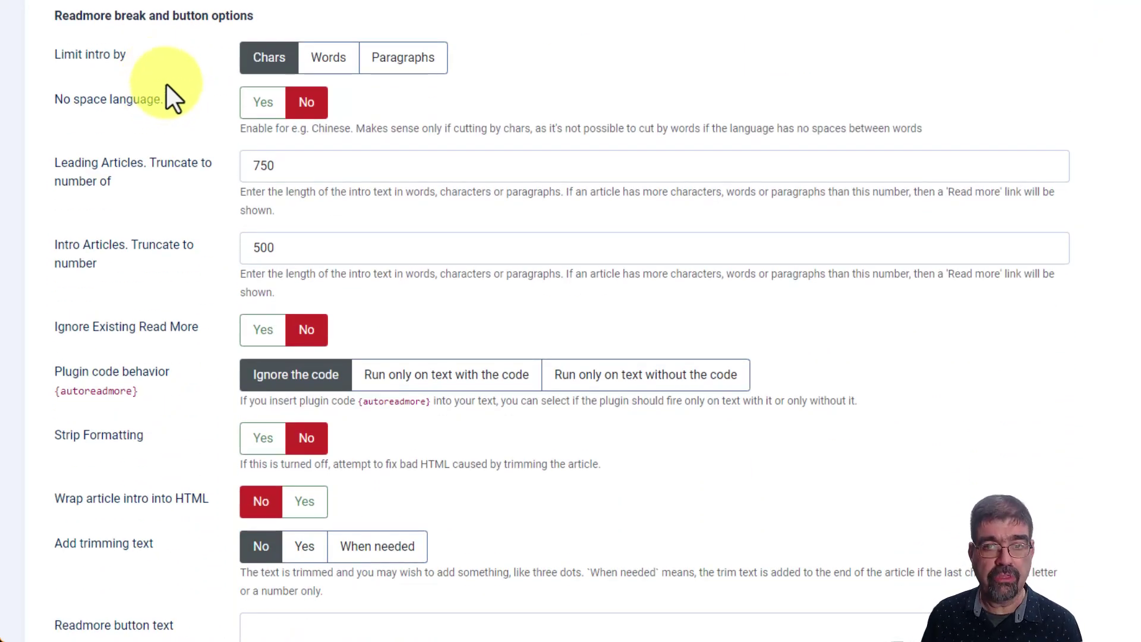
{"action": "scroll", "coordinate": [161, 84], "scroll_direction": "up", "scroll_amount": 7}
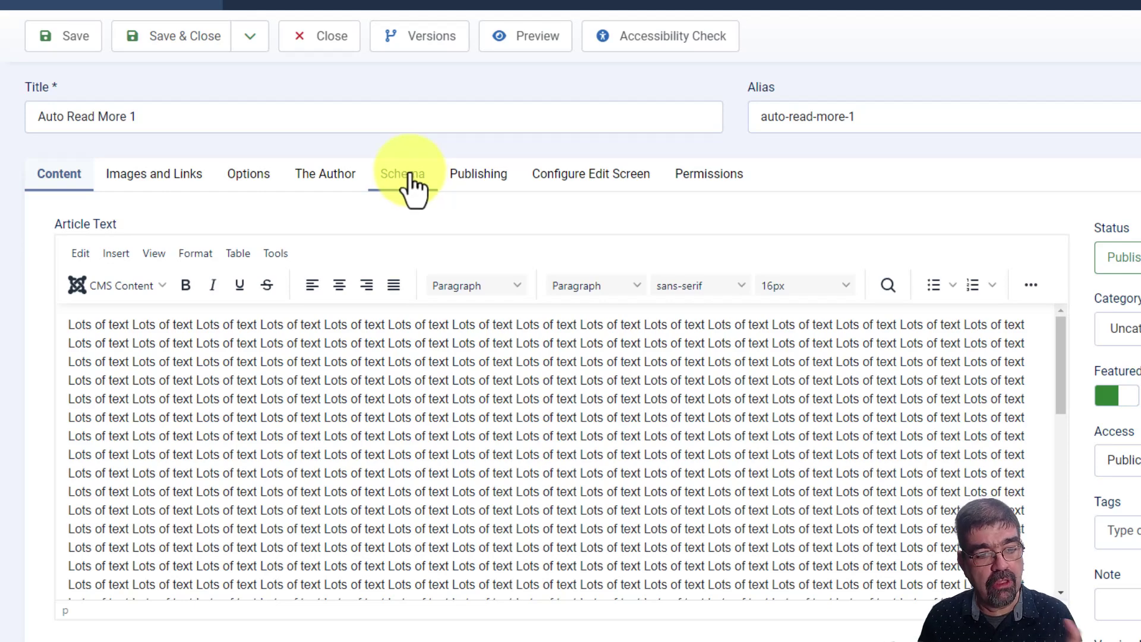
Scroll through the repeated 'Lots of text' body of article Auto Read More 1
{"action": "scroll", "coordinate": [565, 452], "scroll_direction": "down", "scroll_amount": 5}
{"action": "scroll", "coordinate": [564, 445], "scroll_direction": "down", "scroll_amount": 1}
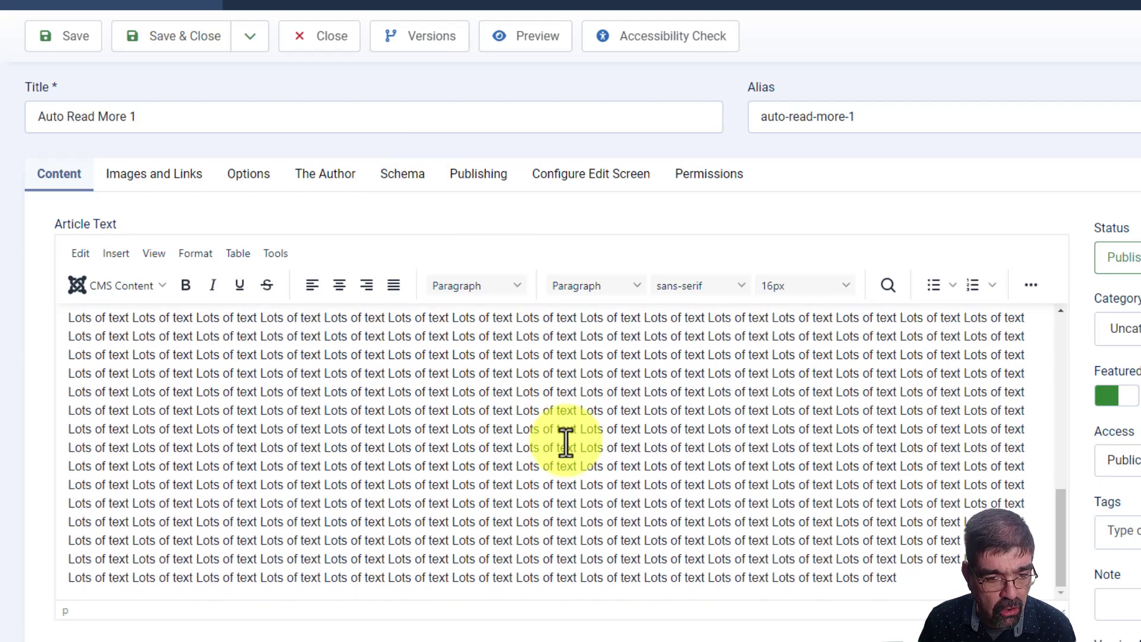
{"action": "scroll", "coordinate": [565, 445], "scroll_direction": "up", "scroll_amount": 6}
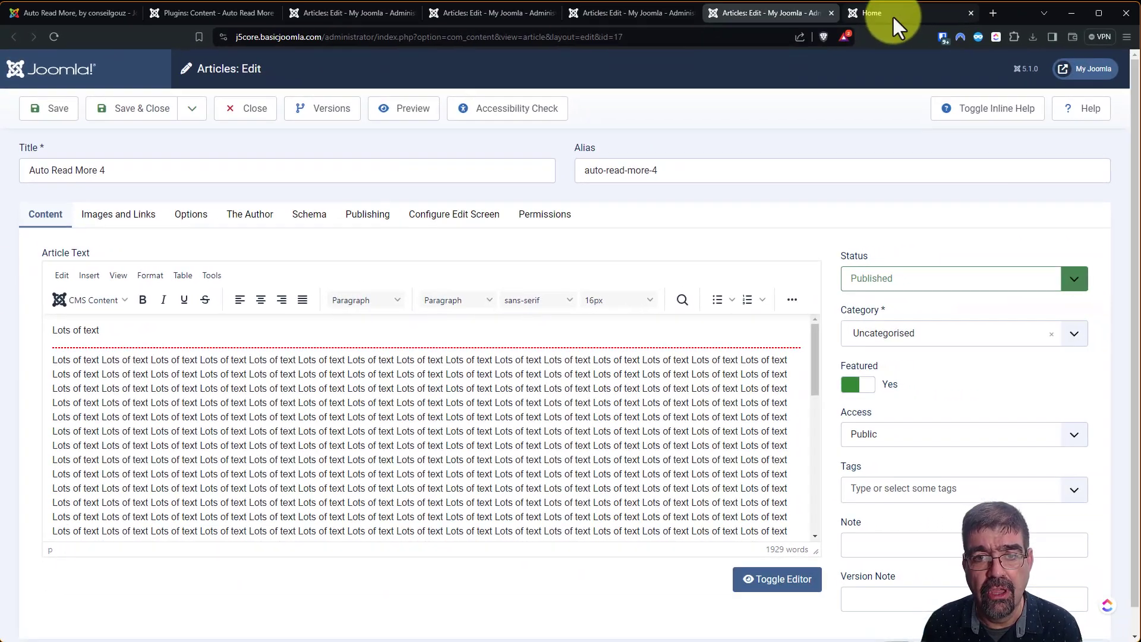
Check the front page's Auto Read More 1–4 intros and read-more links, then return to the plugin
{"action": "left_click", "coordinate": [892, 15]}
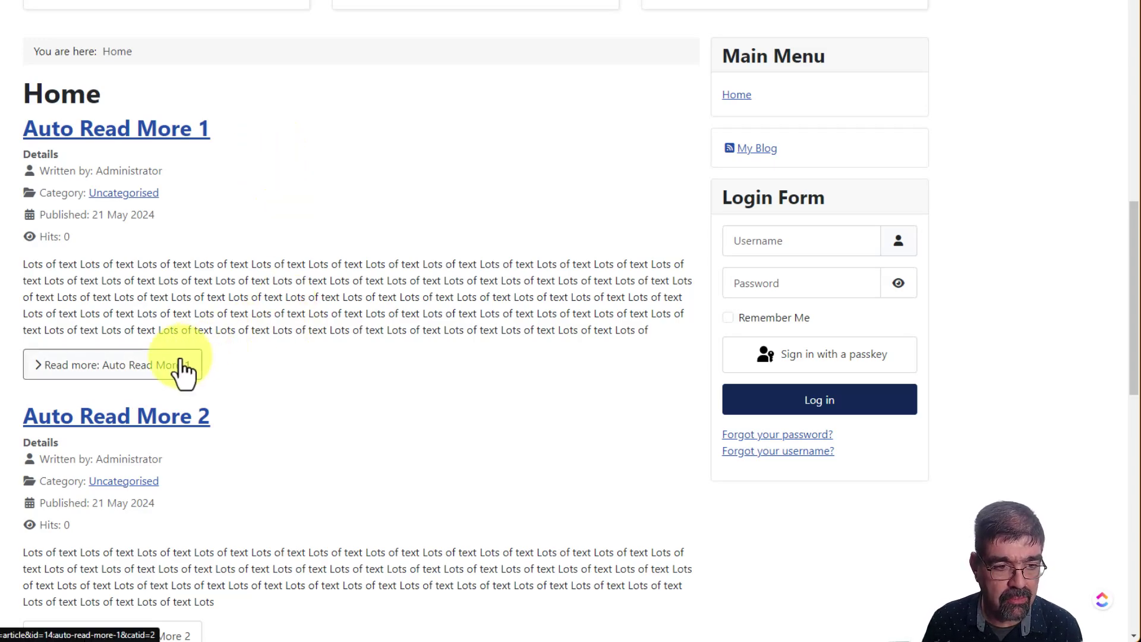
{"action": "scroll", "coordinate": [181, 368], "scroll_direction": "down", "scroll_amount": 8}
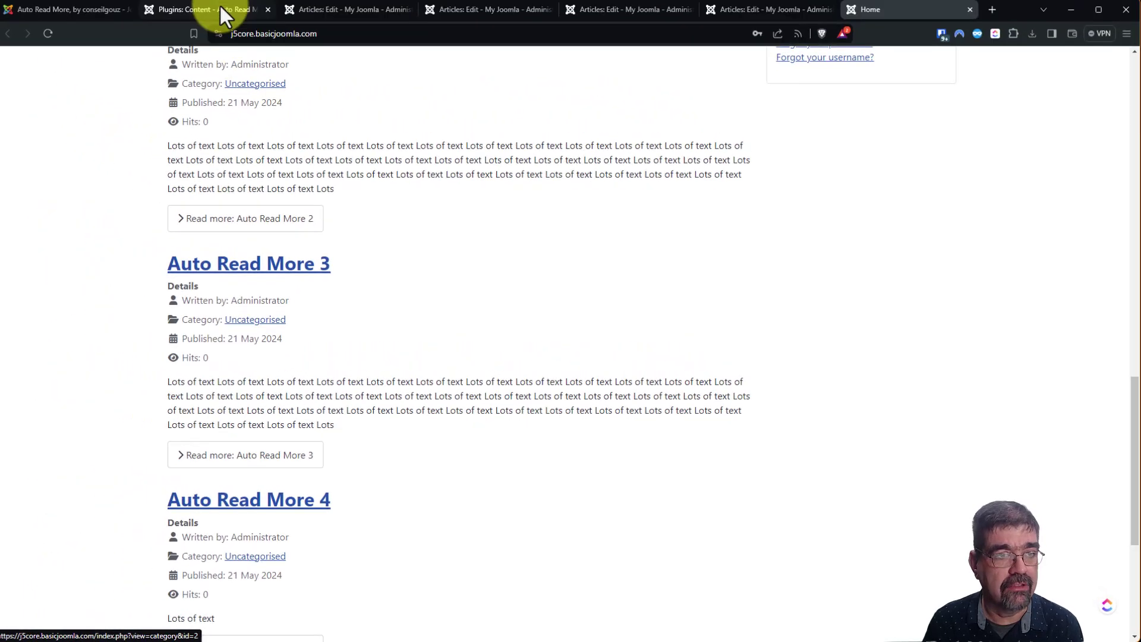
{"action": "left_click", "coordinate": [220, 7]}
Scroll to the Readmore options: Chars limit, 750 for leading and 500 for intro articles
{"action": "scroll", "coordinate": [558, 371], "scroll_direction": "up", "scroll_amount": 6}
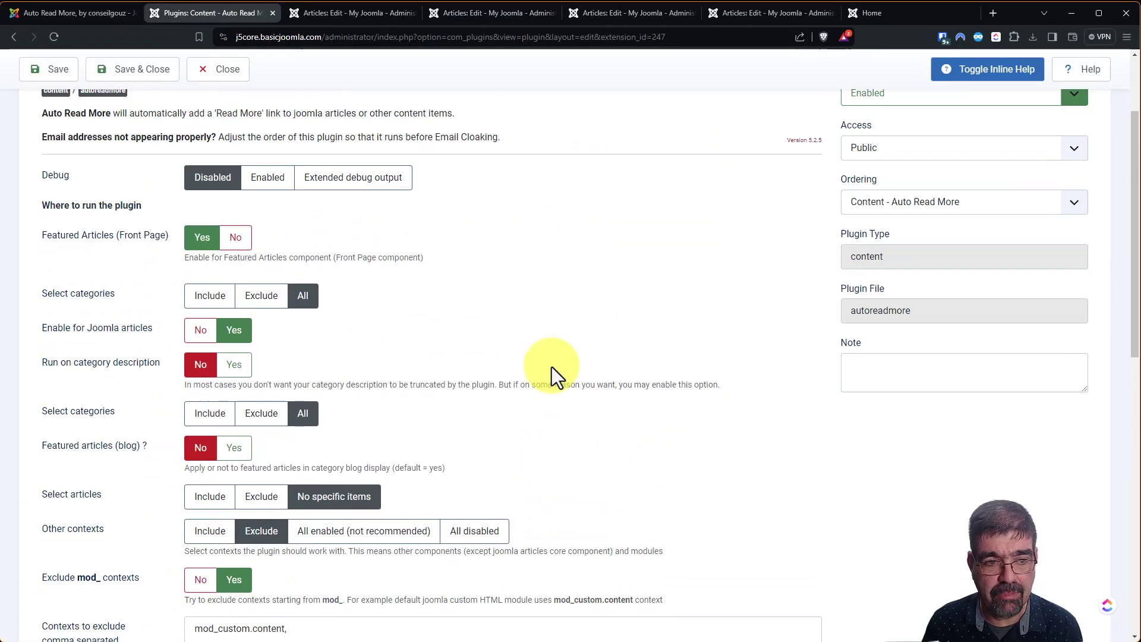
{"action": "scroll", "coordinate": [550, 364], "scroll_direction": "up", "scroll_amount": 1}
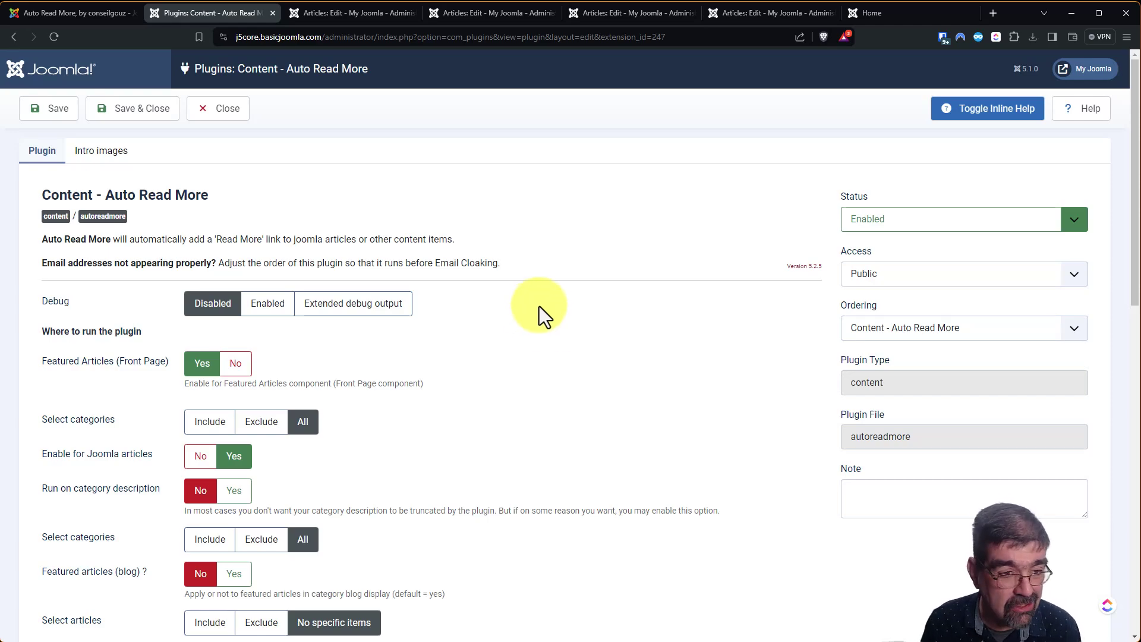
{"action": "scroll", "coordinate": [571, 266], "scroll_direction": "down", "scroll_amount": 8}
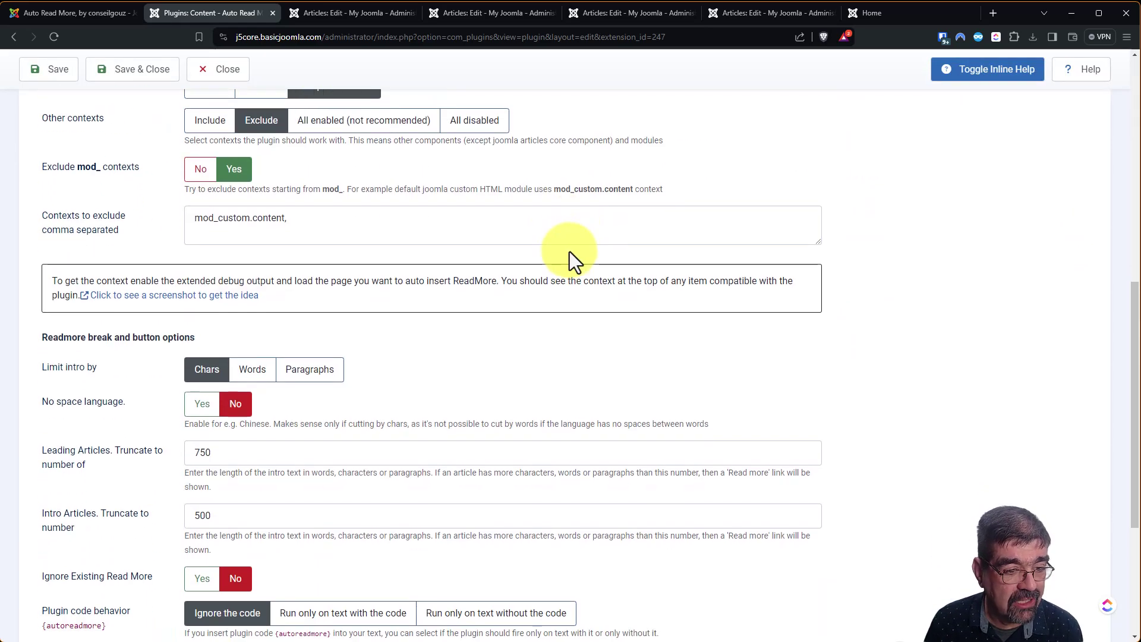
{"action": "scroll", "coordinate": [571, 254], "scroll_direction": "down", "scroll_amount": 3}
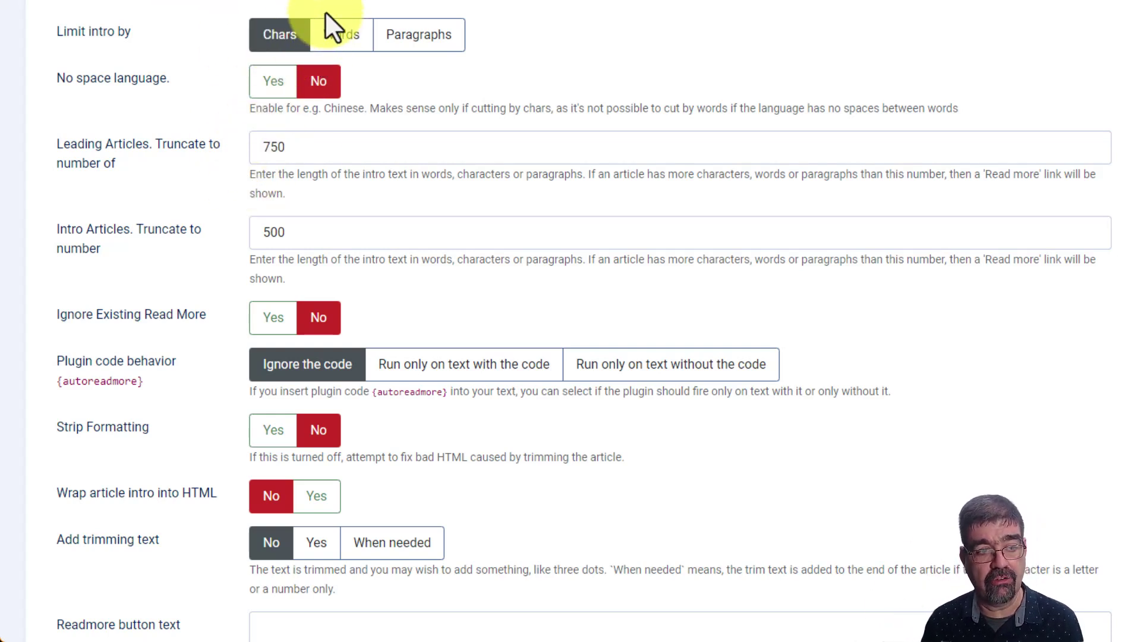
{"action": "scroll", "coordinate": [648, 67], "scroll_direction": "down", "scroll_amount": 2}
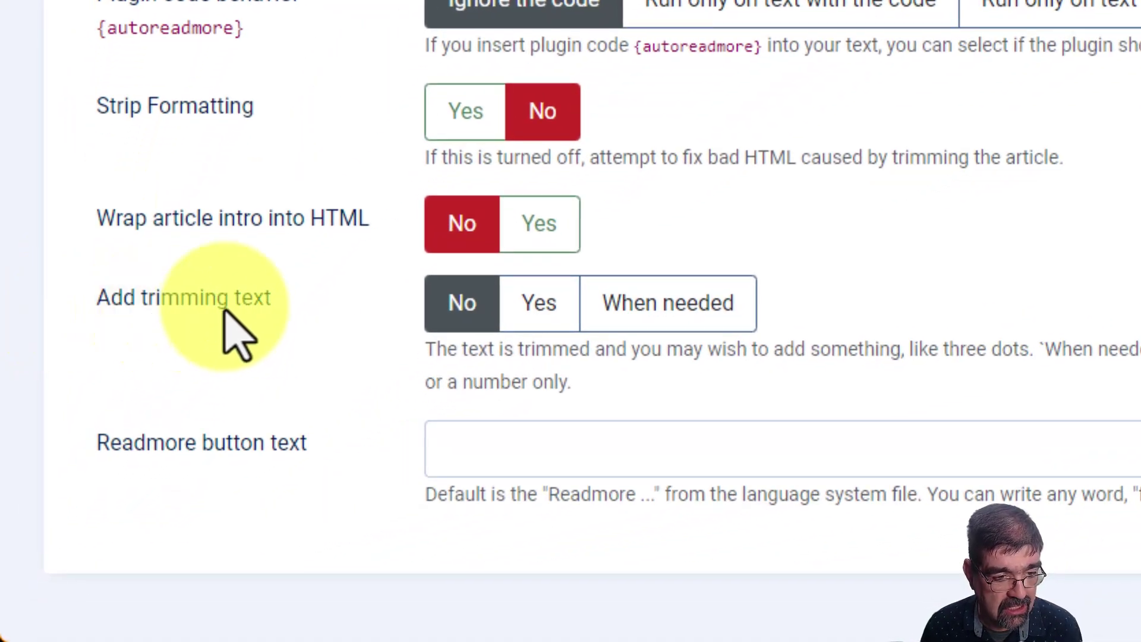
Set Add trimming text to Yes with '...' and verify front-end intros now end with it
{"action": "left_click", "coordinate": [538, 320]}
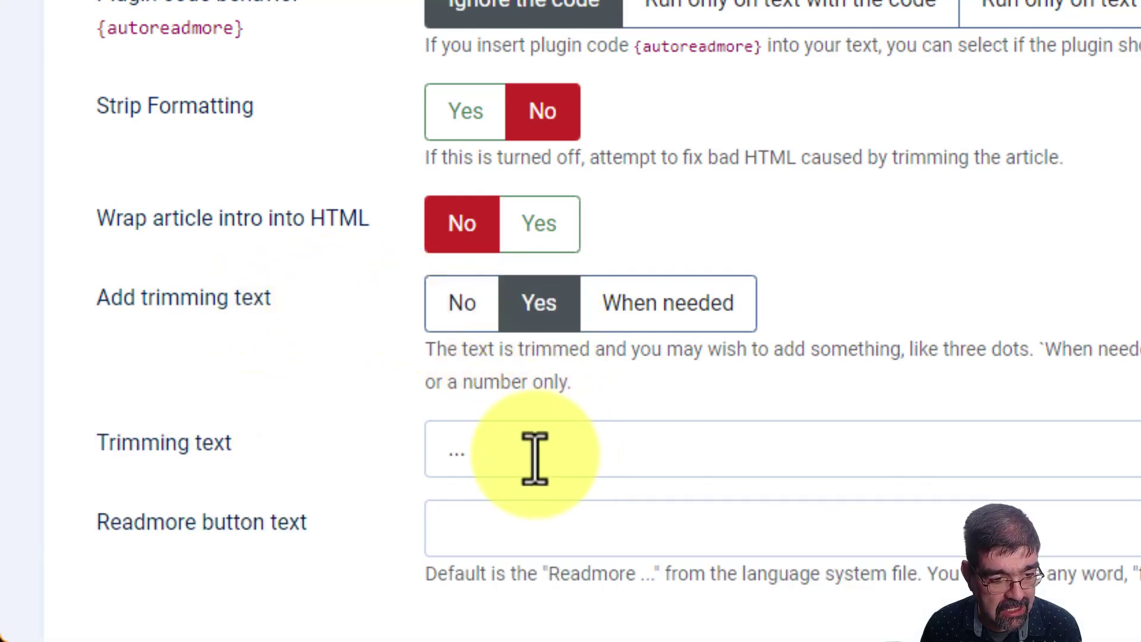
{"action": "left_click", "coordinate": [447, 458]}
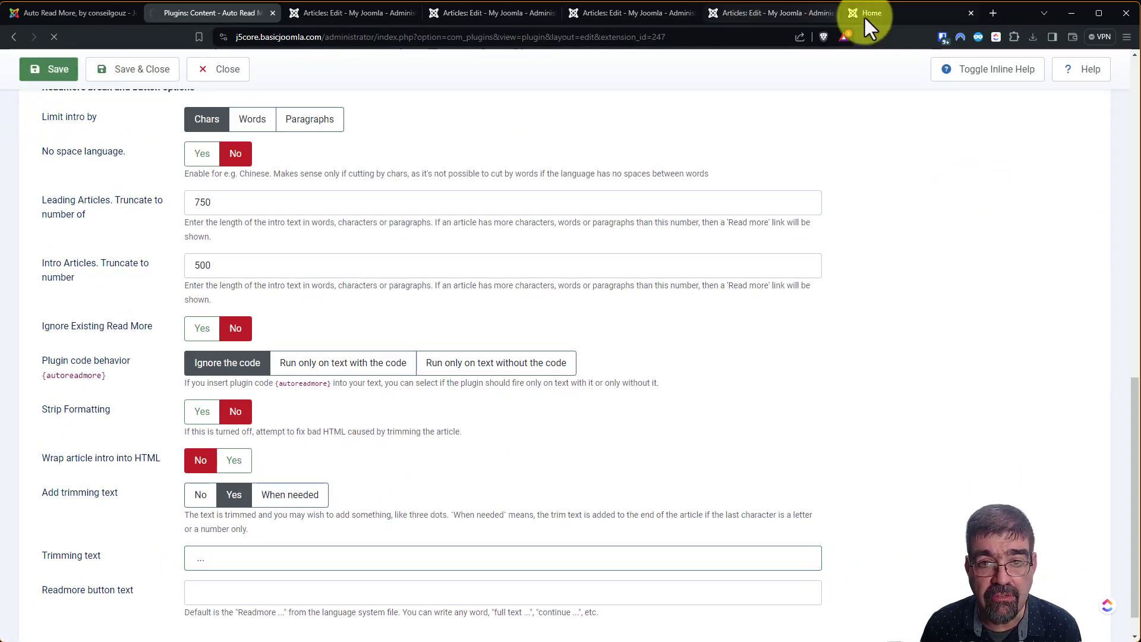
{"action": "left_click", "coordinate": [871, 13]}
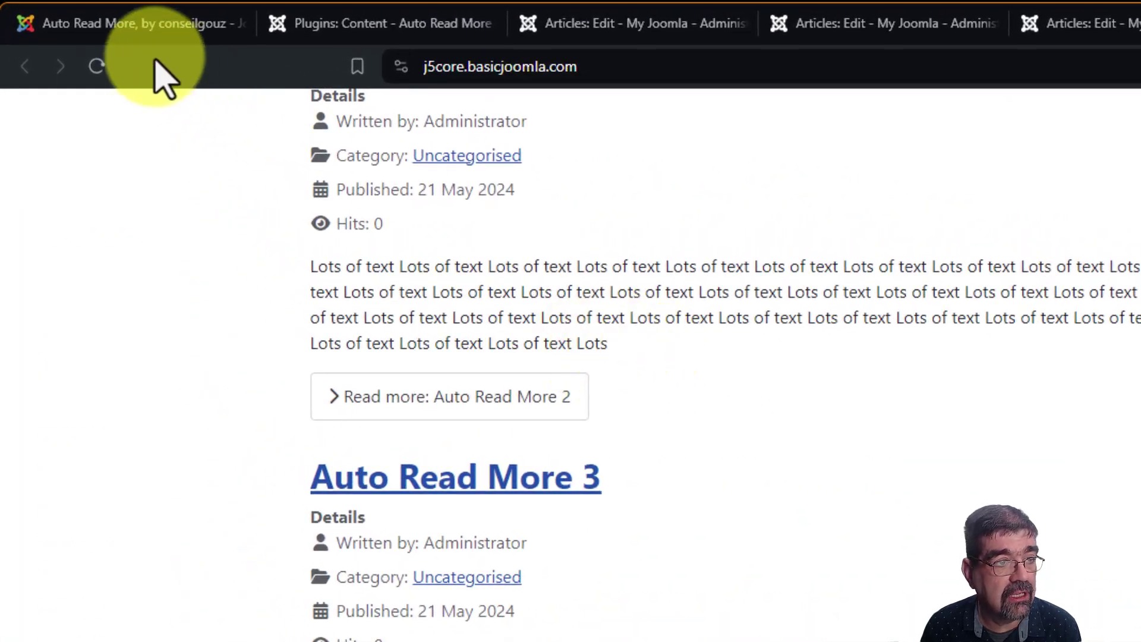
{"action": "left_click", "coordinate": [97, 66]}
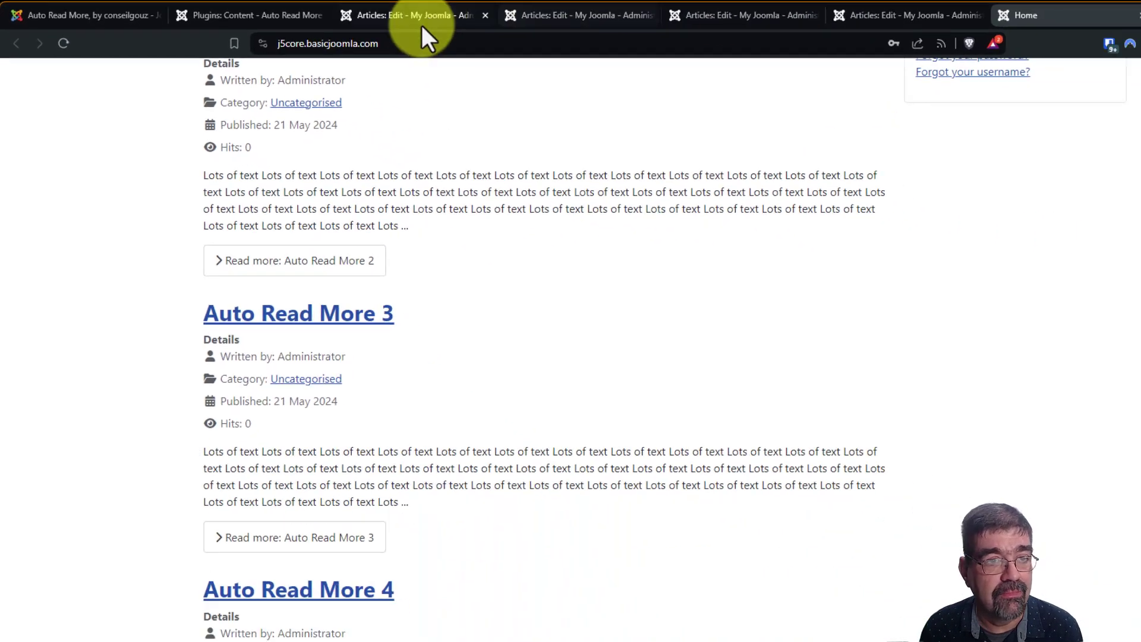
{"action": "left_click", "coordinate": [239, 15]}
Set Readmore button text to 'Look, there is more!' and verify it on the reloaded front end
{"action": "scroll", "coordinate": [613, 351], "scroll_direction": "down", "scroll_amount": 10}
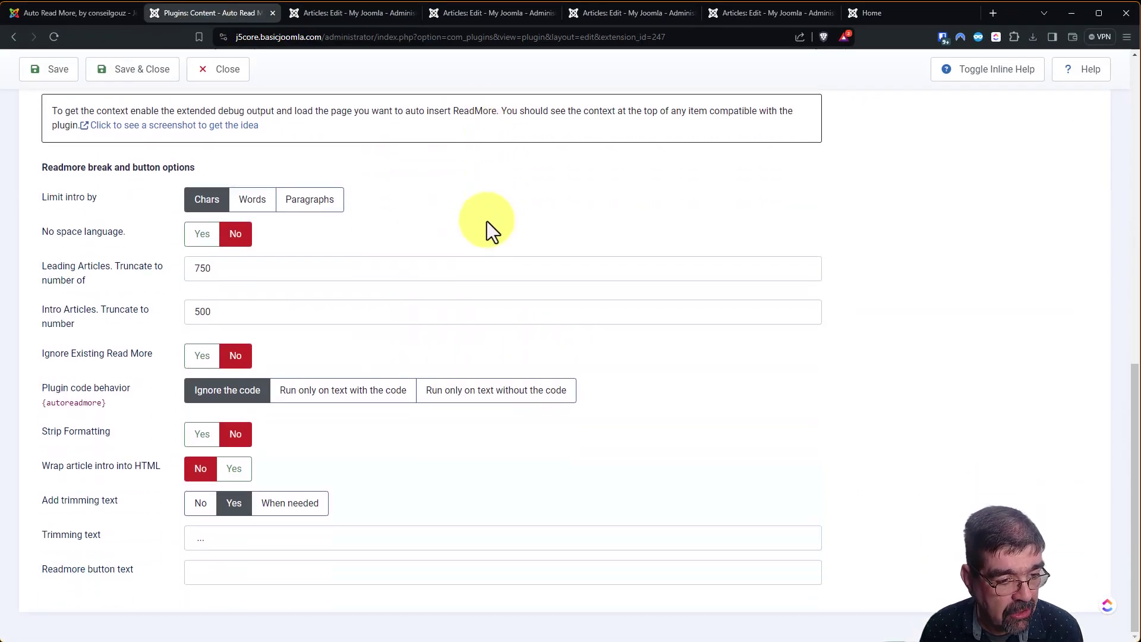
{"action": "left_click", "coordinate": [186, 574]}
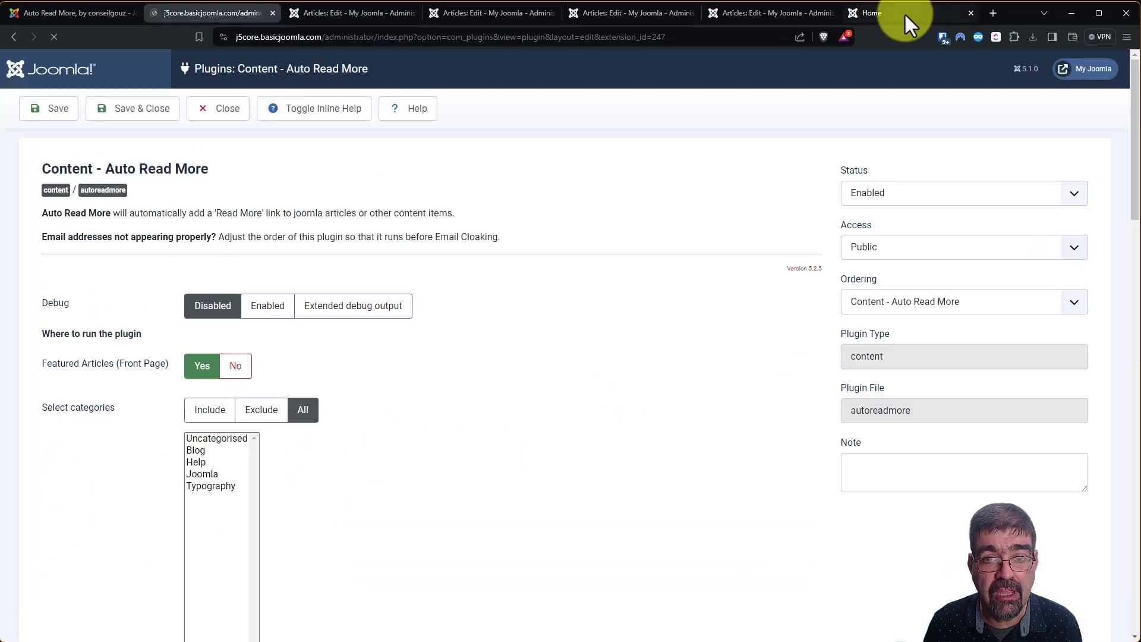
{"action": "left_click", "coordinate": [904, 13]}
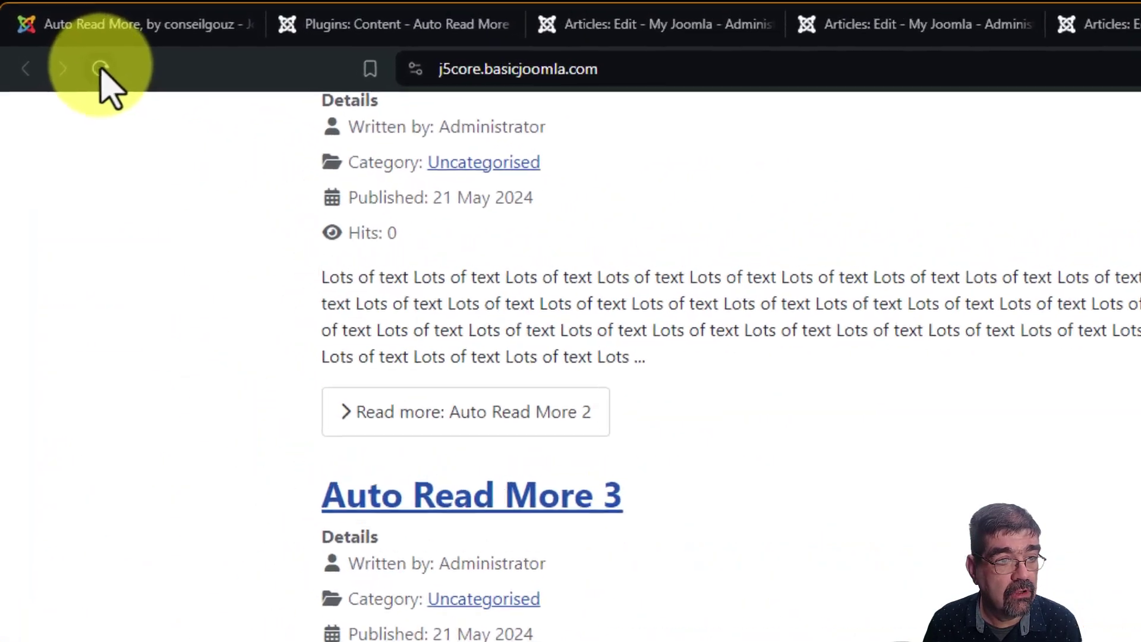
{"action": "left_click", "coordinate": [101, 70]}
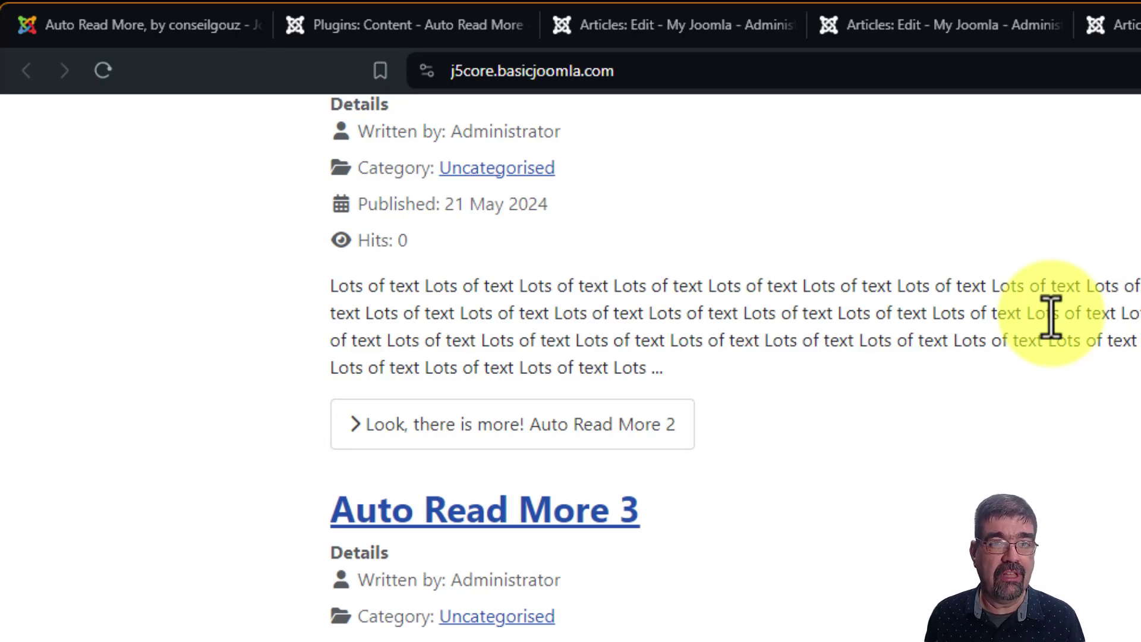
Switch Ignore Existing Read More to Yes in the plugin settings
{"action": "scroll", "coordinate": [1057, 267], "scroll_direction": "down", "scroll_amount": 8}
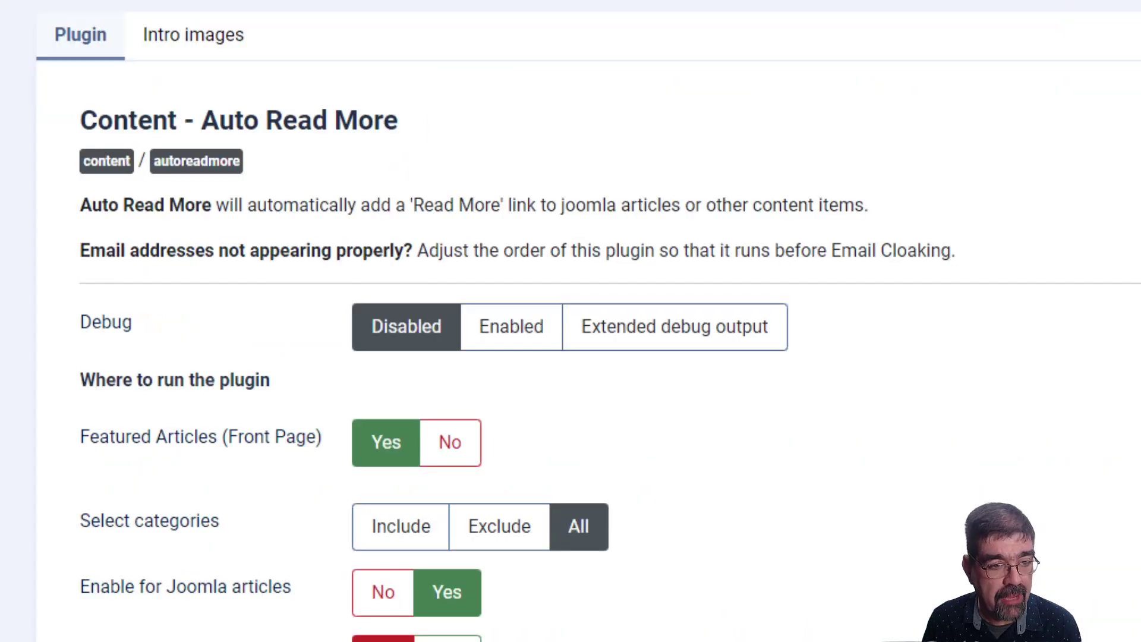
{"action": "scroll", "coordinate": [1018, 254], "scroll_direction": "down", "scroll_amount": 15}
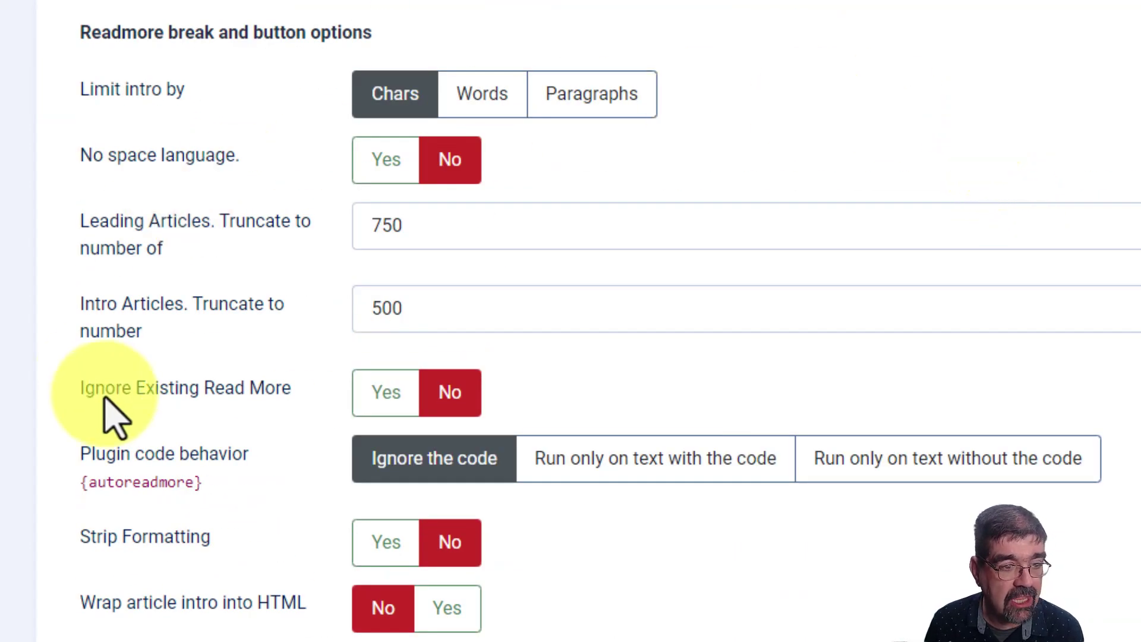
{"action": "left_click", "coordinate": [369, 396]}
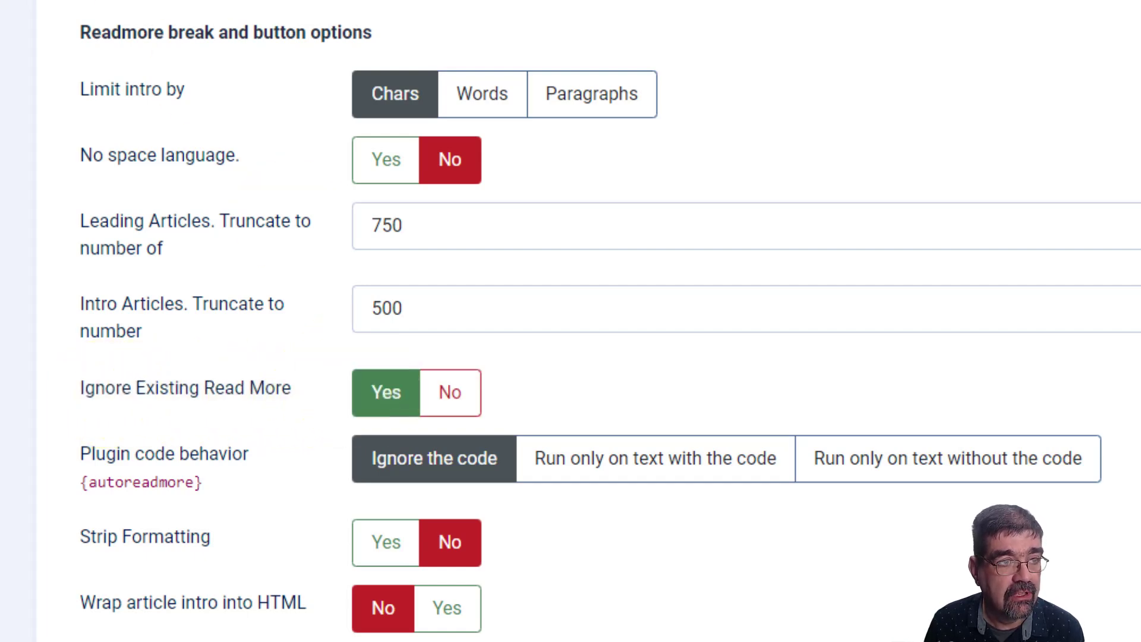
{"action": "scroll", "coordinate": [571, 321], "scroll_direction": "up", "scroll_amount": 15}
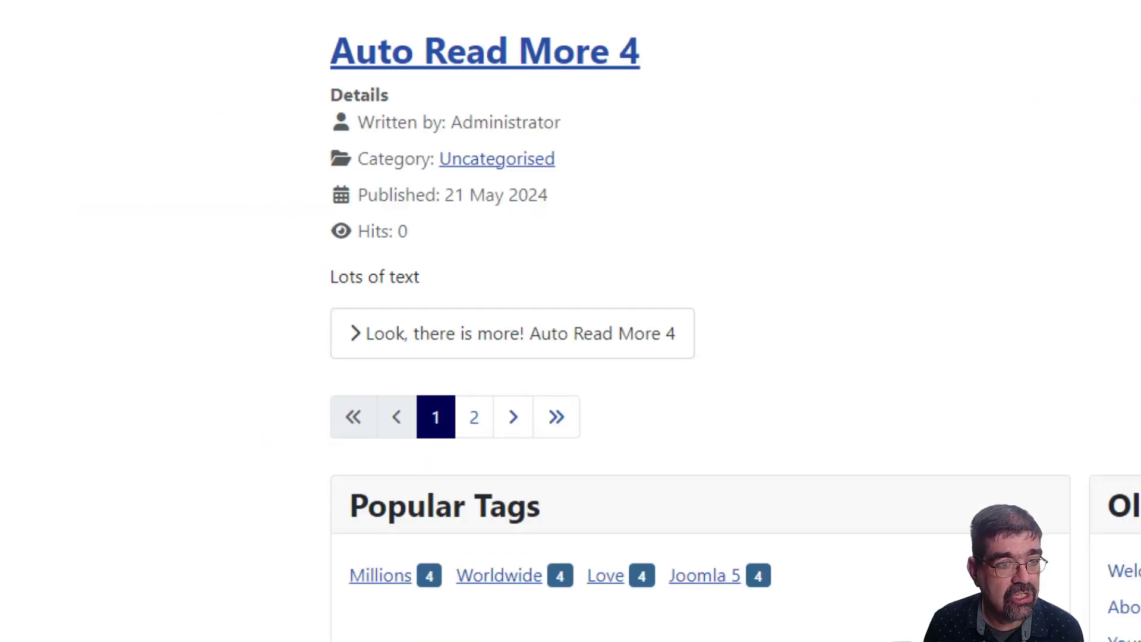
Reload the front end and check that Auto Read More 4 ends with '...' and a 'Look, there is more!' button
{"action": "key", "text": "F5"}
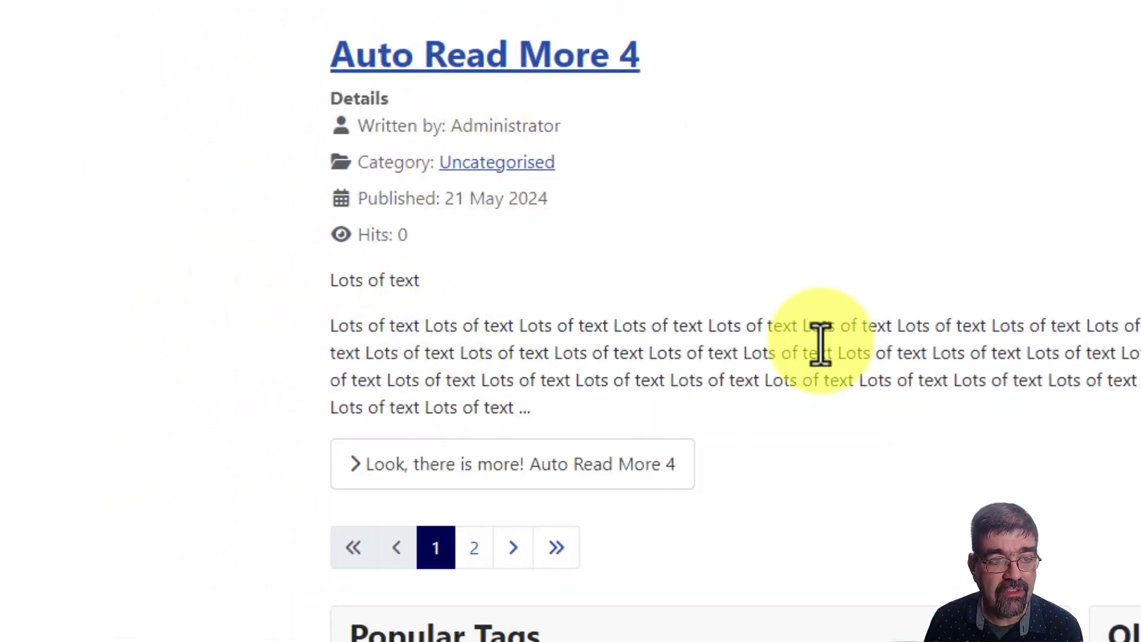
{"action": "scroll", "coordinate": [708, 107], "scroll_direction": "up", "scroll_amount": 15}
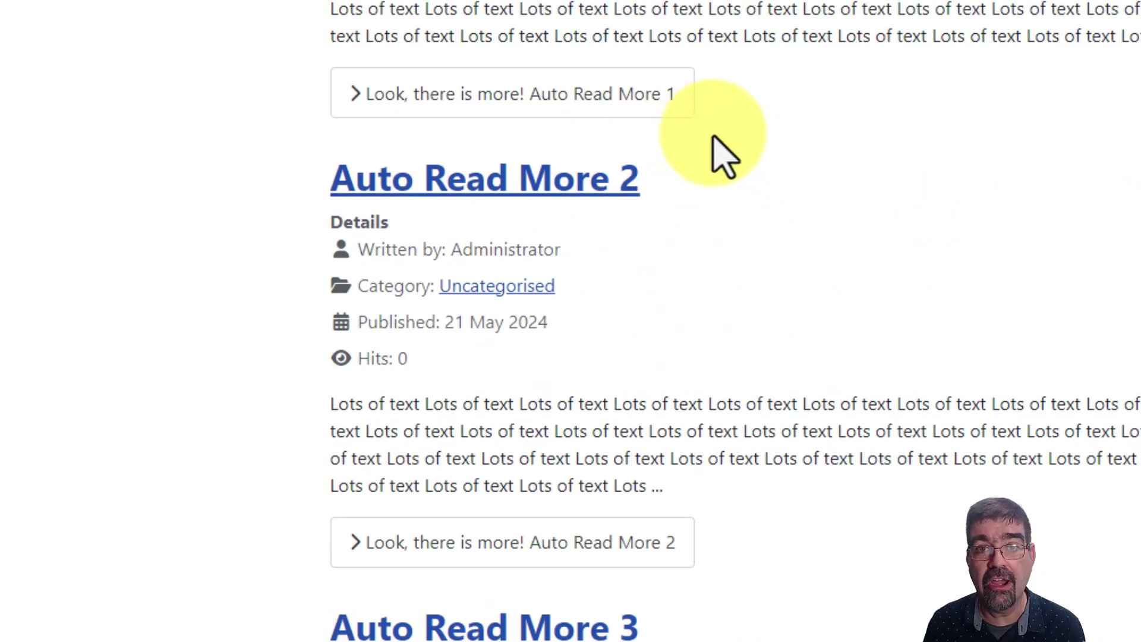
{"action": "scroll", "coordinate": [716, 134], "scroll_direction": "up", "scroll_amount": 2}
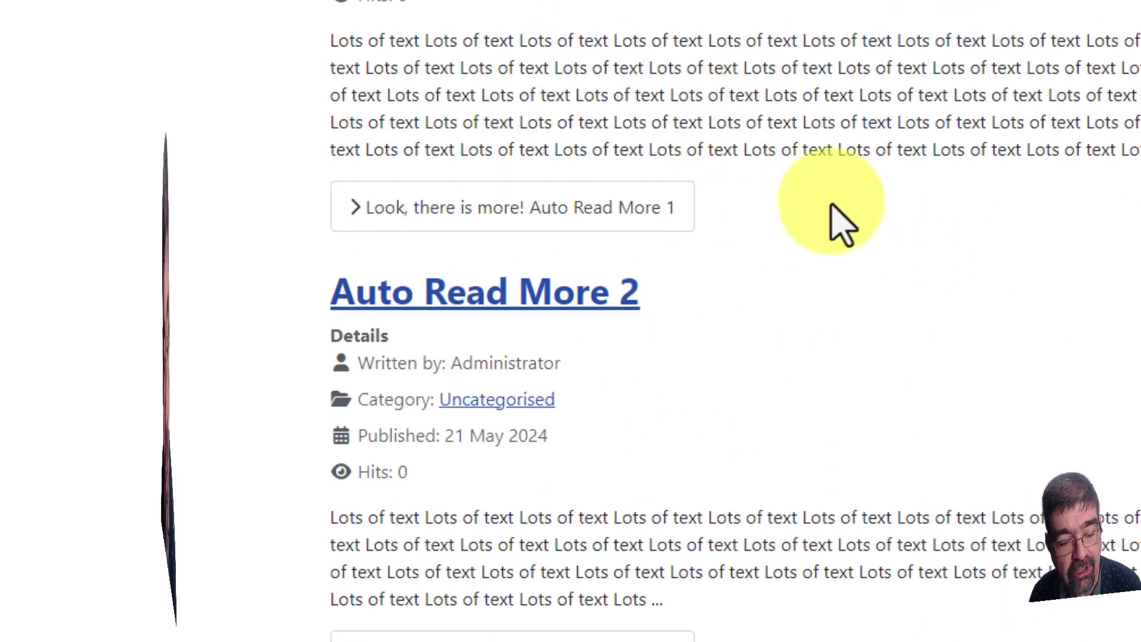
{"action": "scroll", "coordinate": [828, 199], "scroll_direction": "down", "scroll_amount": 9}
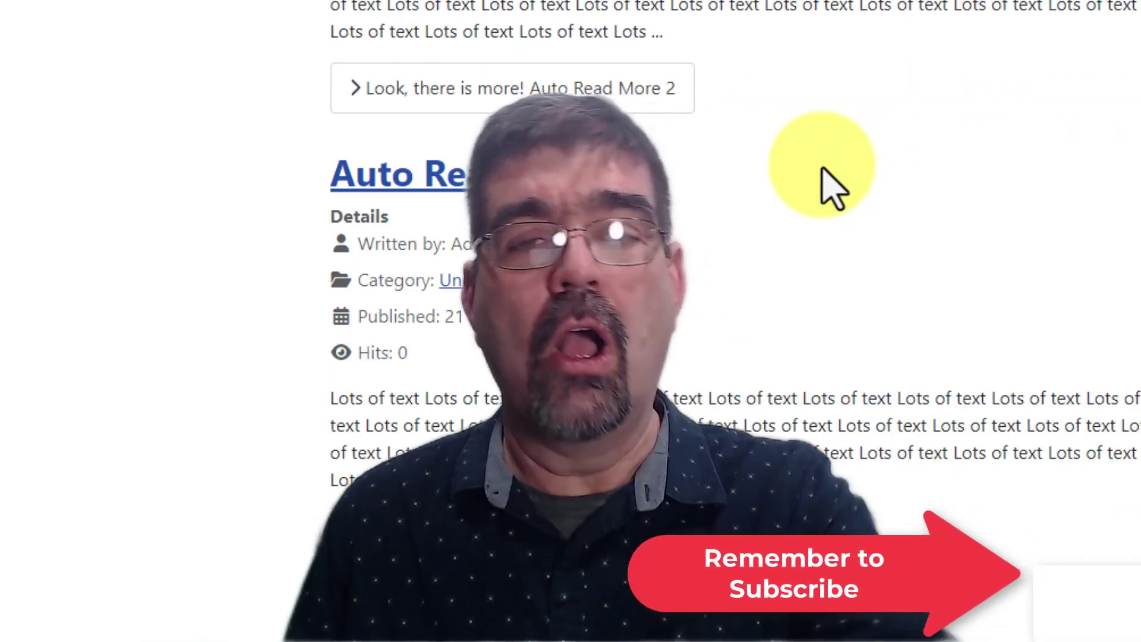